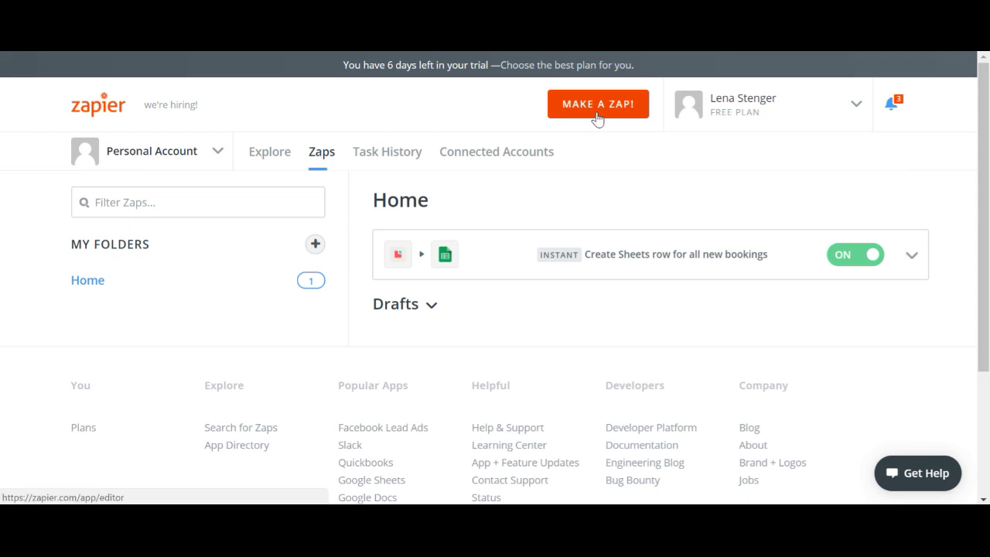
Start a new Zap from the Zapier home page with MAKE A ZAP!
click(597, 112)
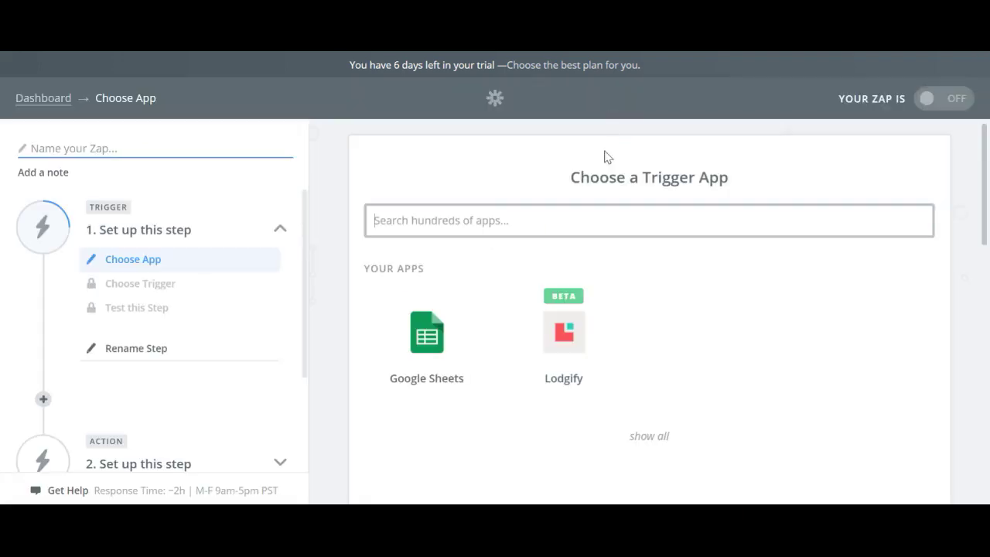
Choose Lodgify as the trigger app with Updated Booking as the trigger event
click(572, 326)
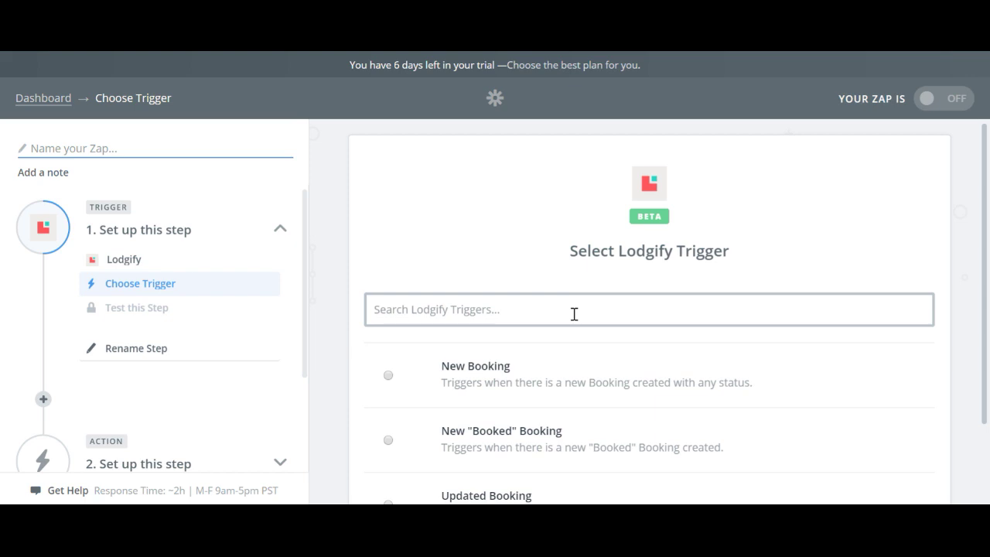
scroll(573, 313, down, 2)
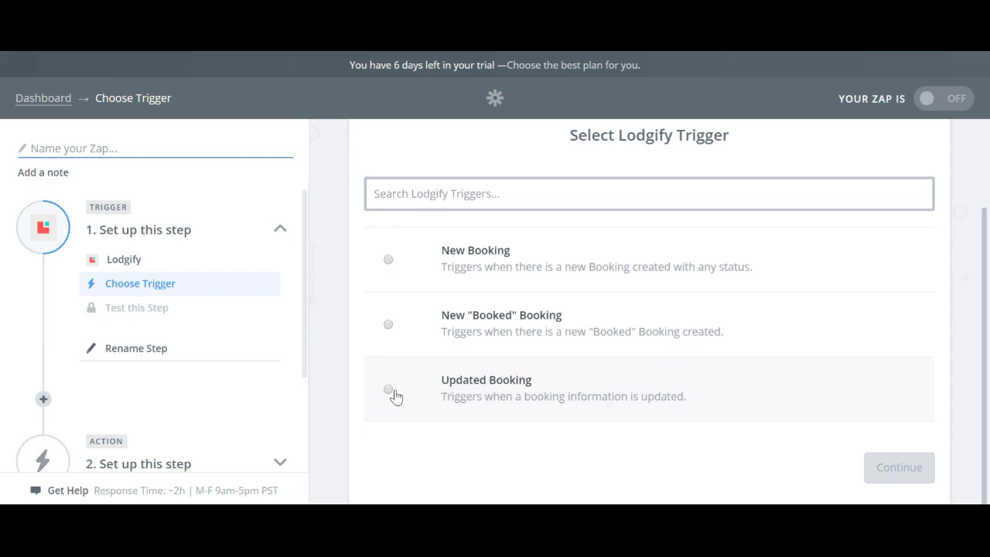
click(389, 390)
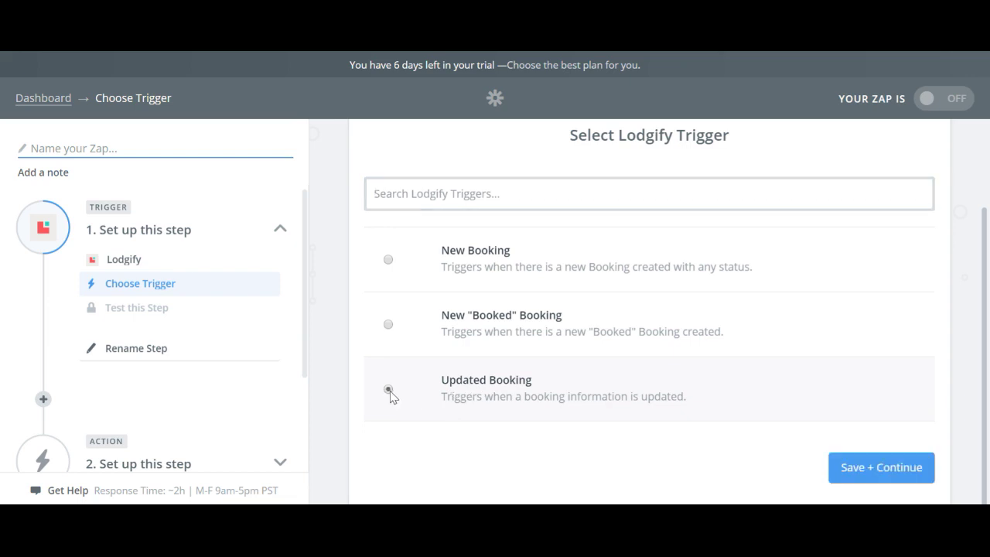
click(868, 473)
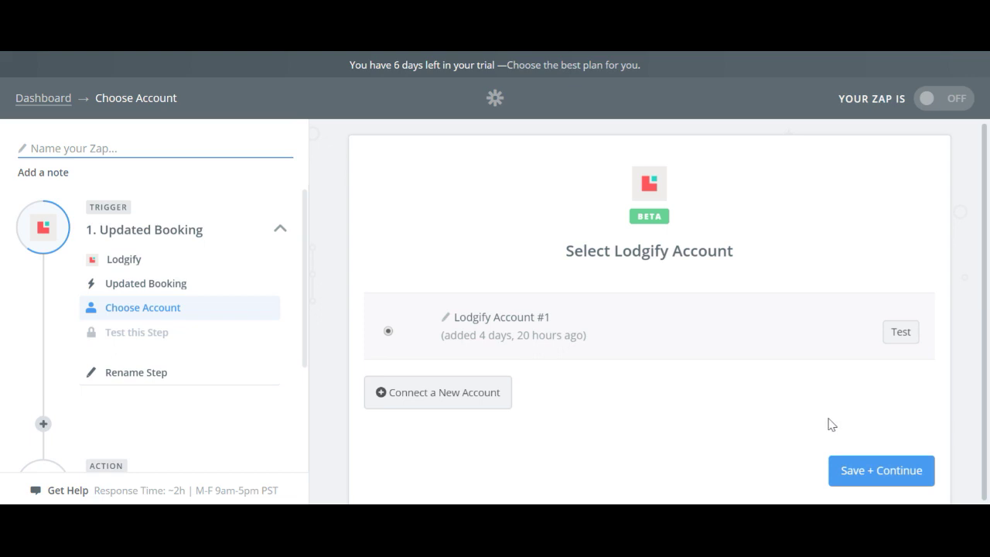
Keep Lodgify Account #1 and fetch a sample booking to test the trigger
click(878, 477)
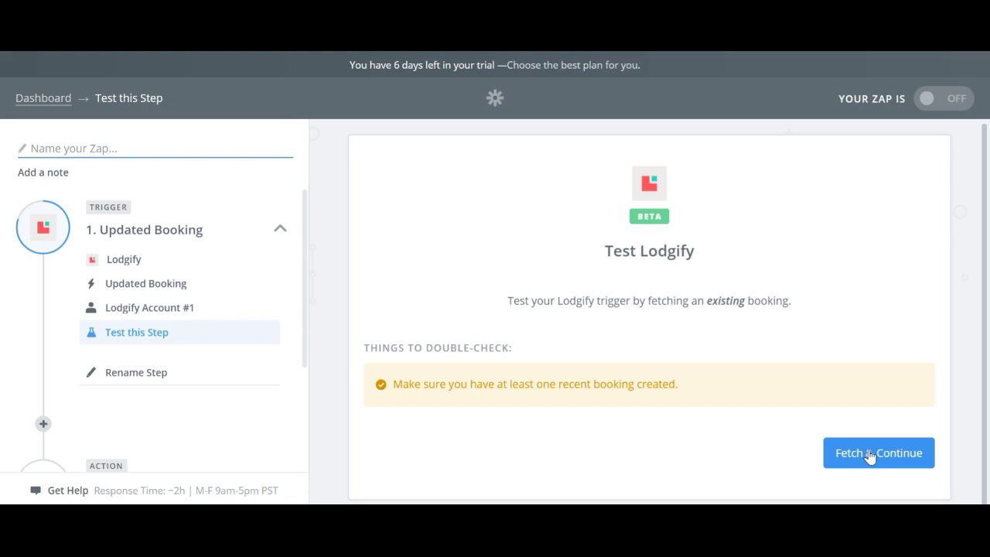
click(869, 455)
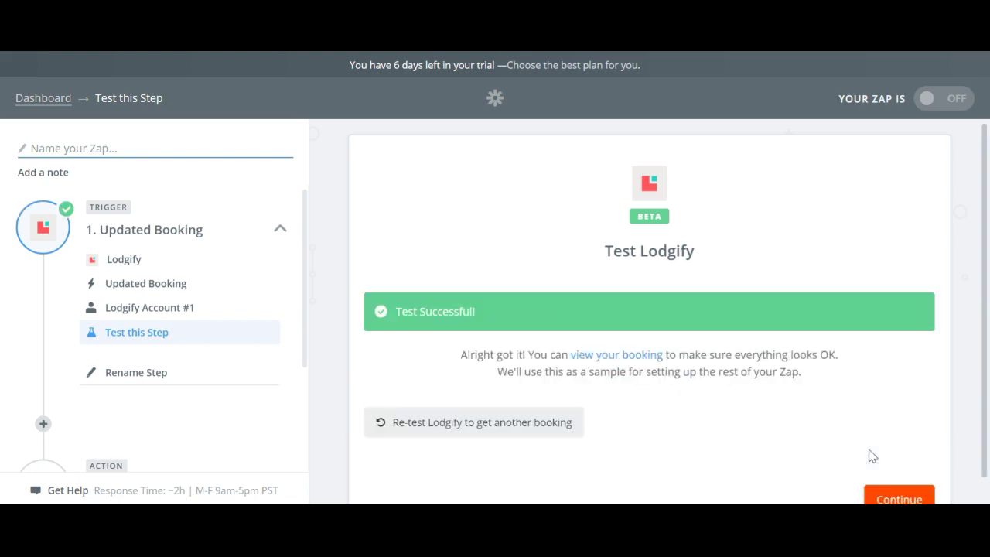
scroll(869, 452, down, 1)
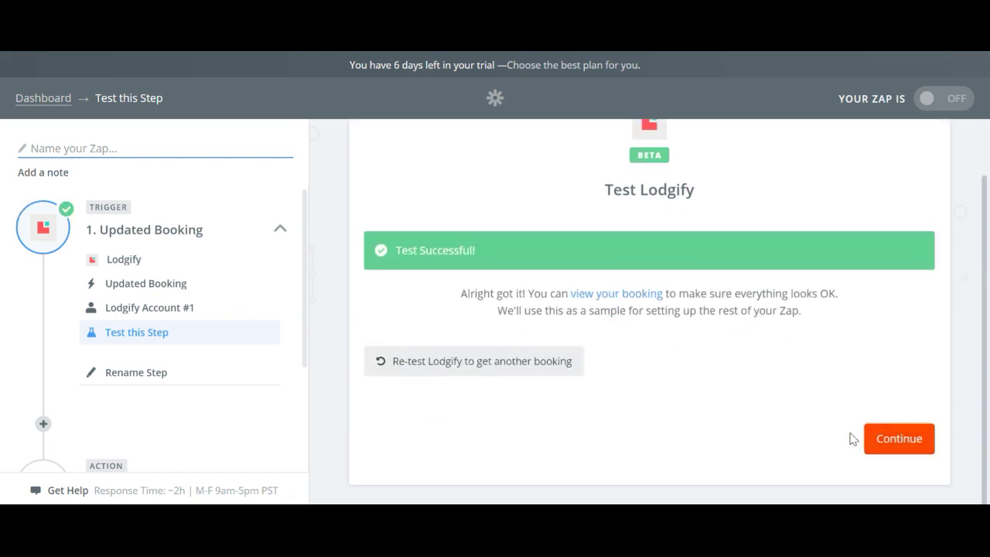
Choose Google Sheets as the action app with Update Spreadsheet Row as the action
click(898, 439)
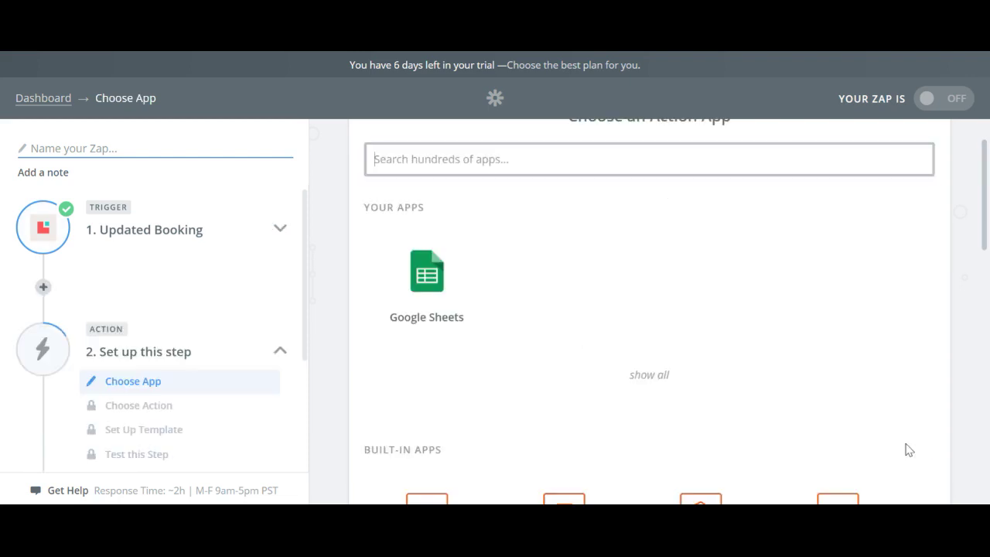
scroll(753, 355, down, 2)
scroll(757, 355, down, 6)
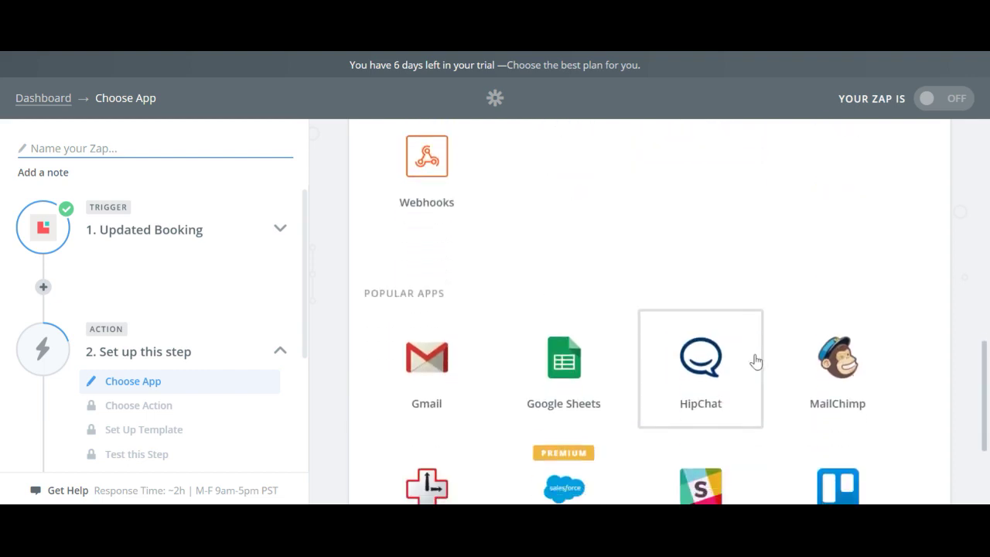
scroll(756, 360, up, 8)
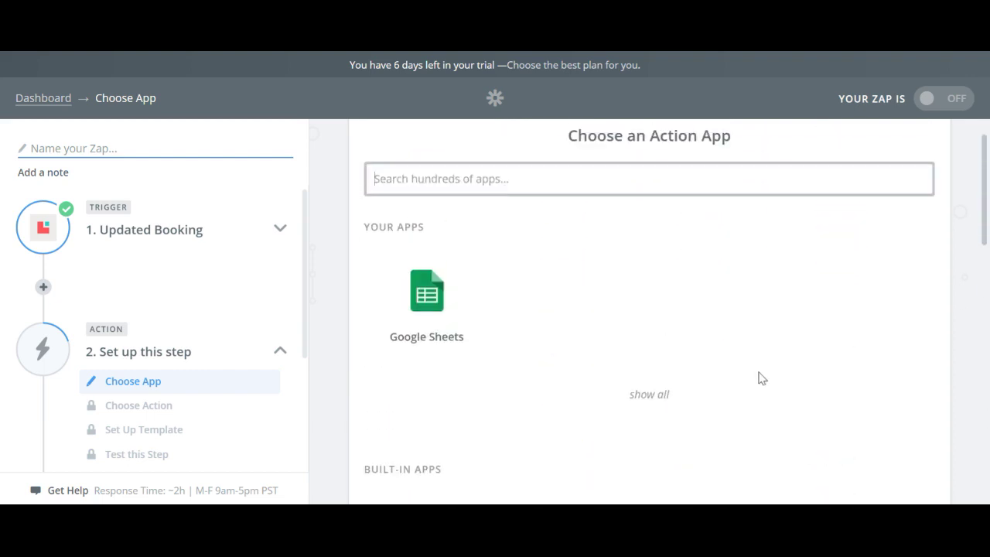
click(442, 298)
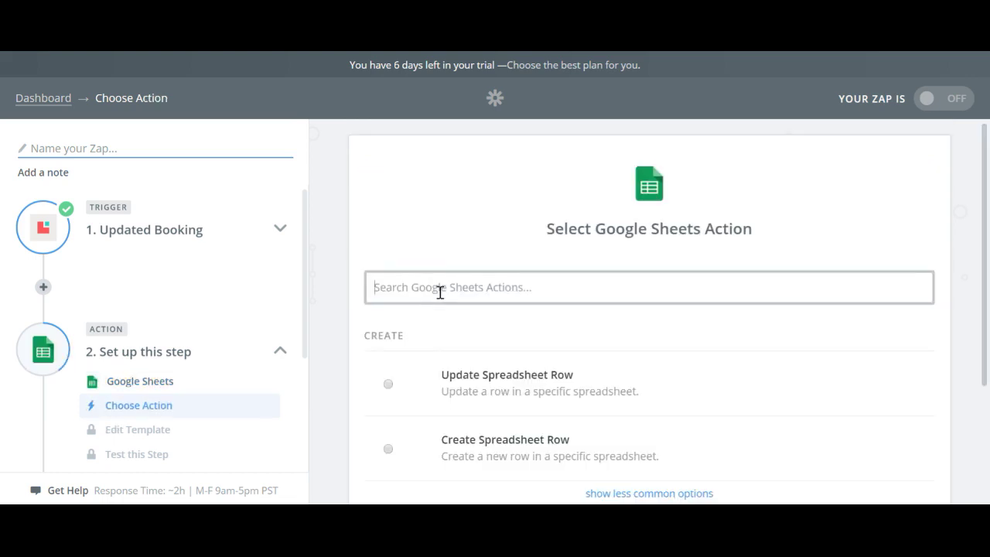
scroll(658, 371, down, 1)
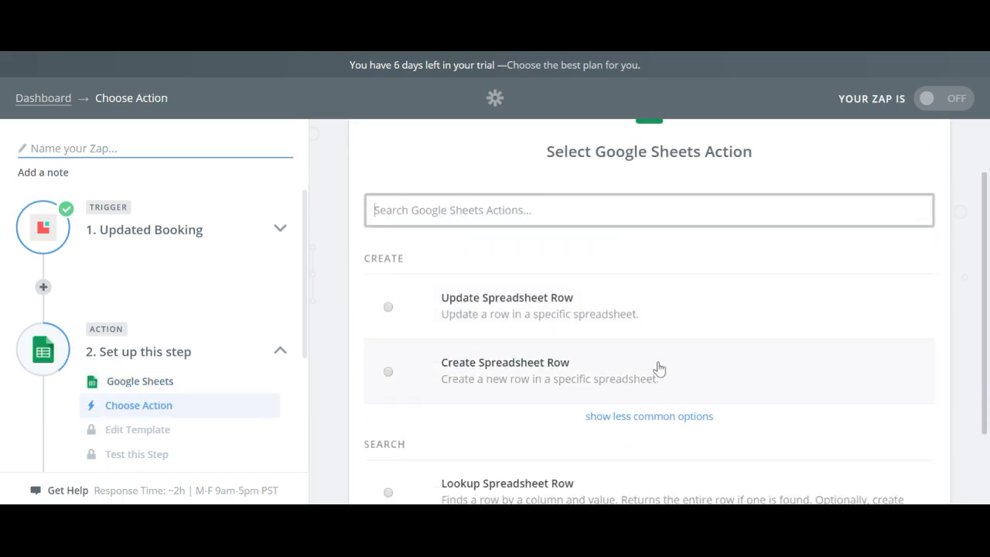
click(388, 307)
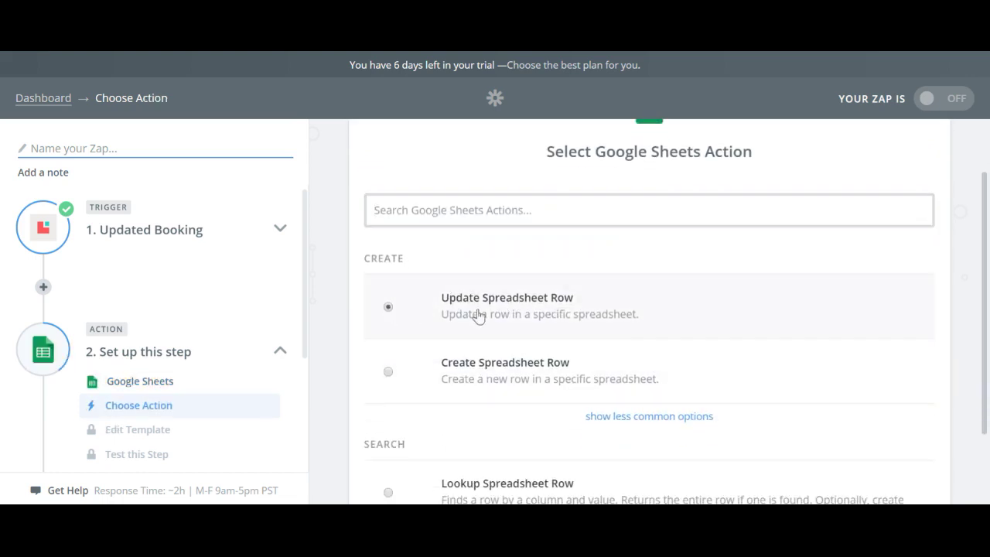
Save the action choice and connect it to Google Sheets Account #1
scroll(769, 368, down, 2)
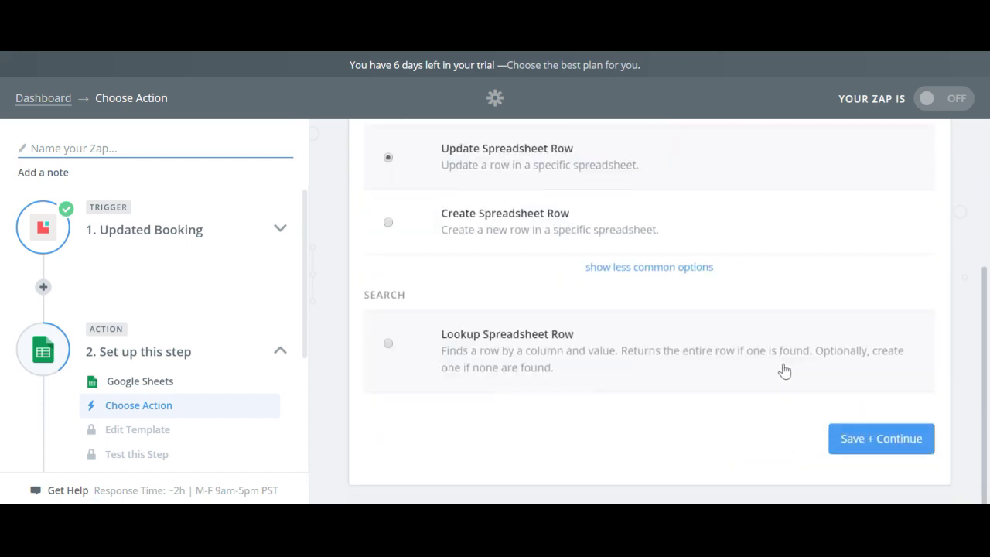
click(868, 440)
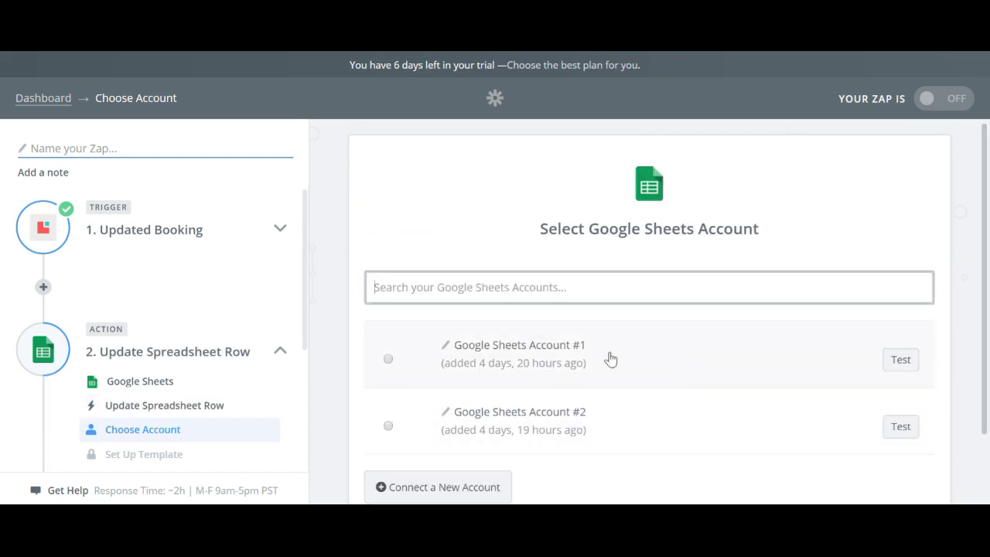
scroll(545, 357, down, 1)
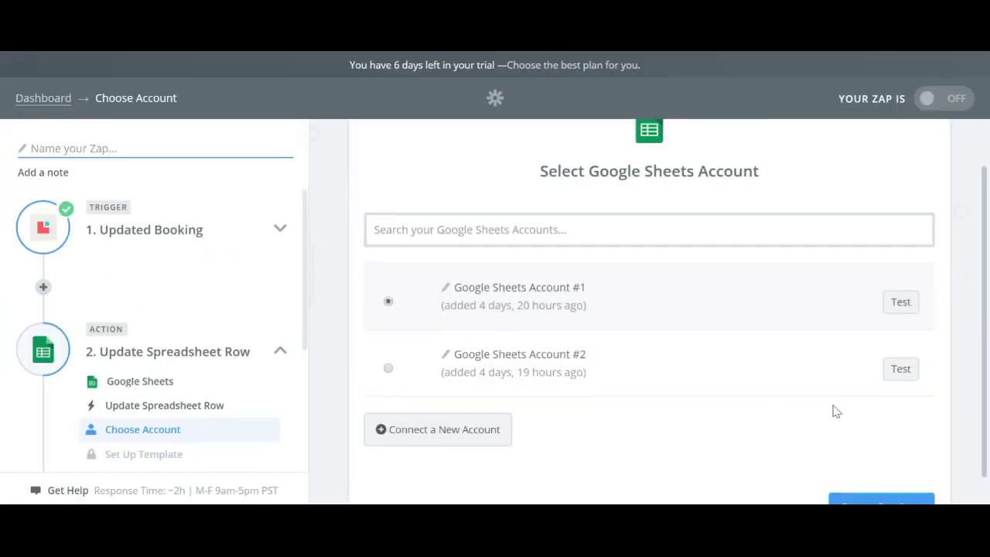
scroll(833, 410, down, 1)
click(889, 447)
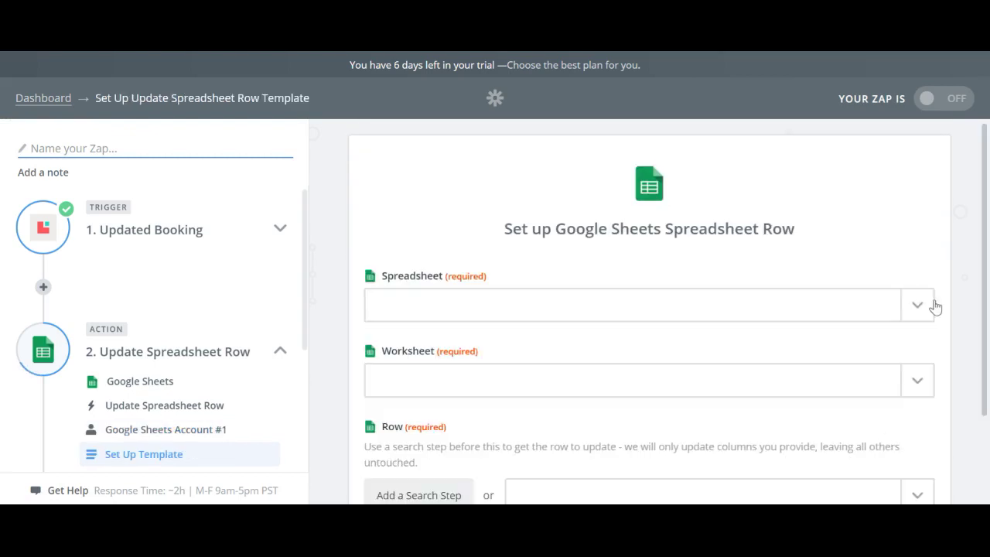
Target the KB Lodgify to Zapier Test spreadsheet's Report all bookings worksheet, then add a search step
click(917, 306)
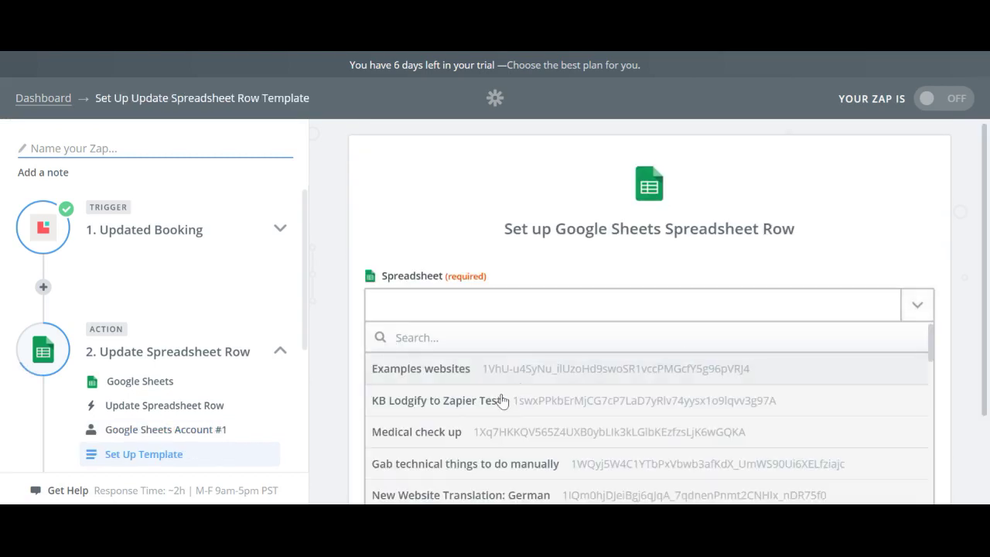
click(458, 401)
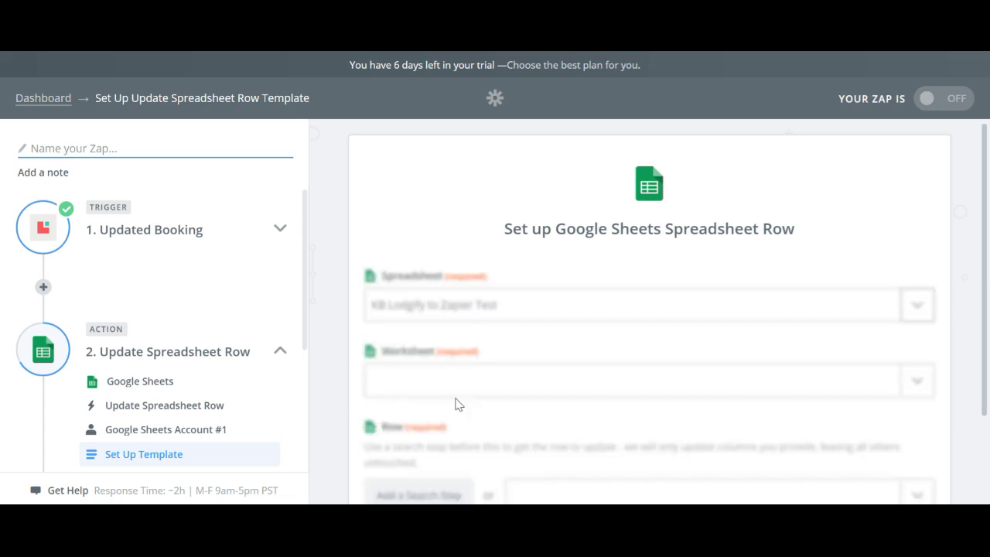
click(917, 391)
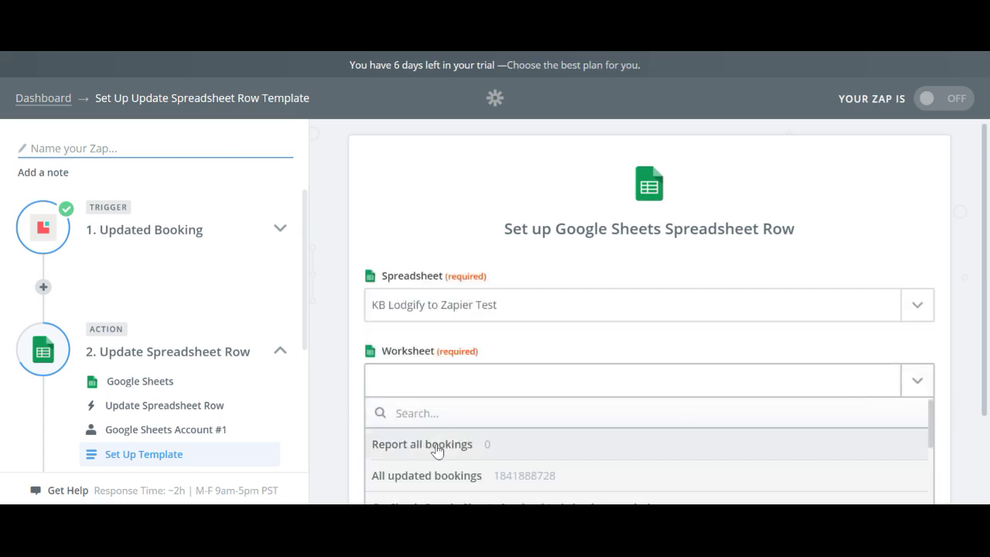
click(447, 444)
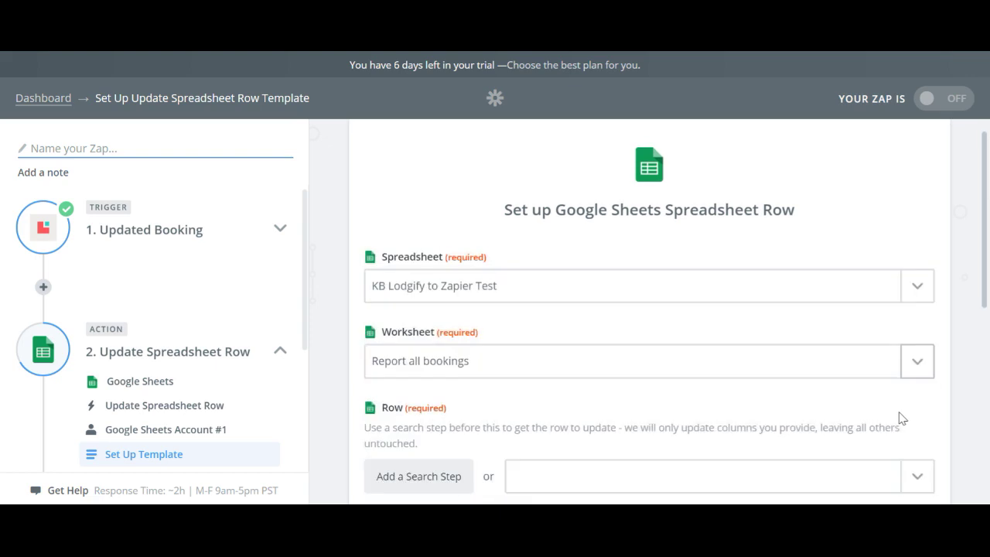
scroll(899, 414, down, 2)
scroll(899, 417, down, 1)
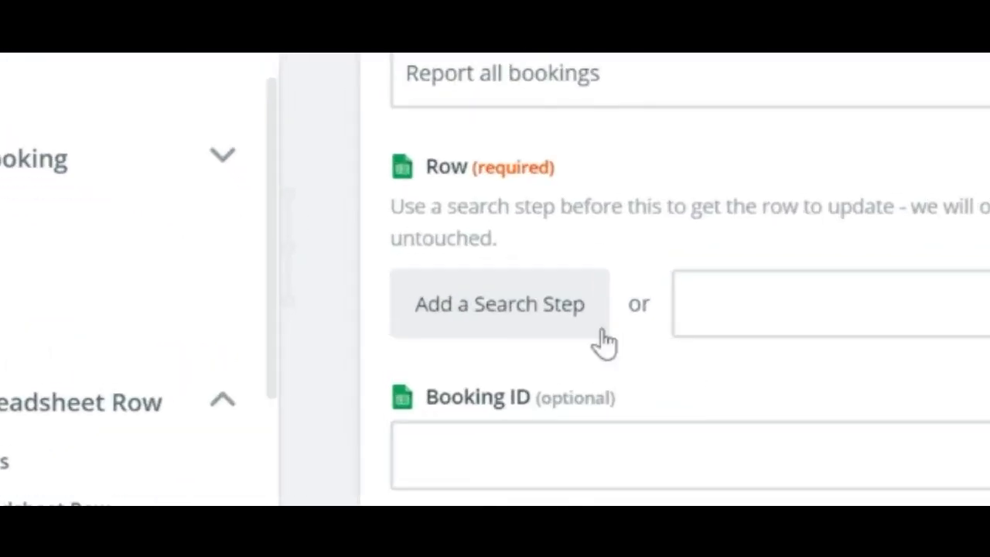
click(577, 314)
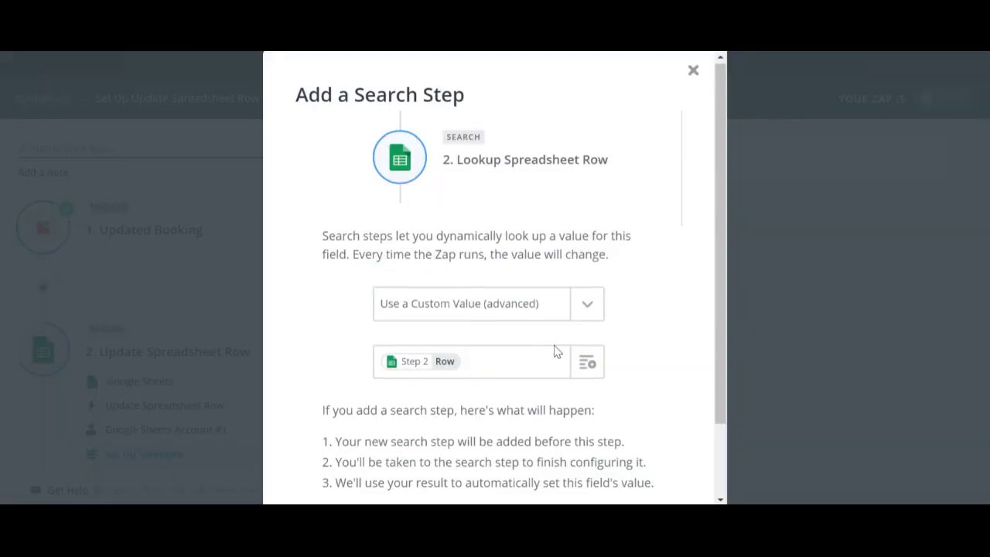
Add the row lookup on the KB Lodgify to Zapier Test spreadsheet's Report all bookings worksheet
scroll(555, 349, down, 2)
click(448, 457)
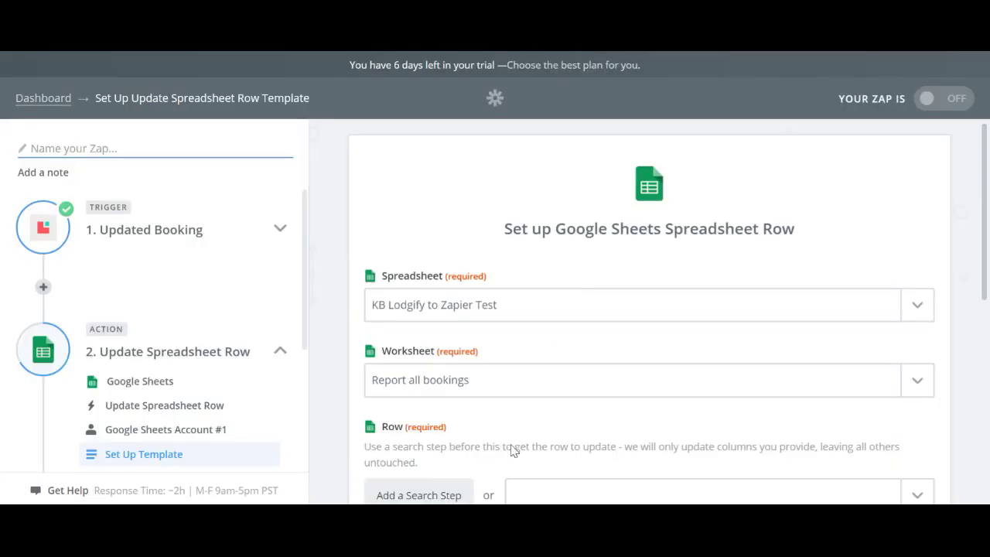
click(910, 308)
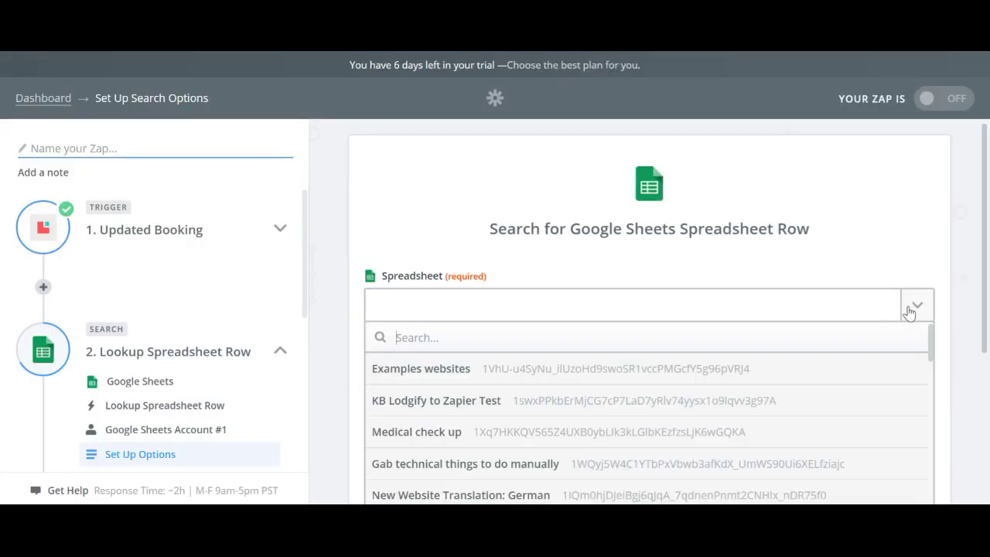
click(441, 400)
click(920, 400)
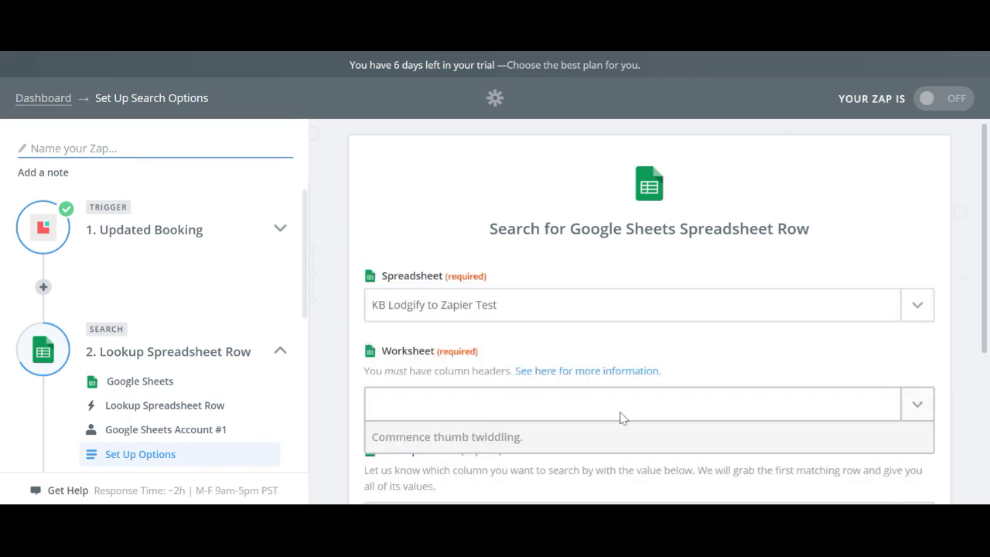
click(445, 467)
Look up the Booking ID column by the trigger's Booking ID, then enter 1 below the last booking
scroll(809, 421, down, 3)
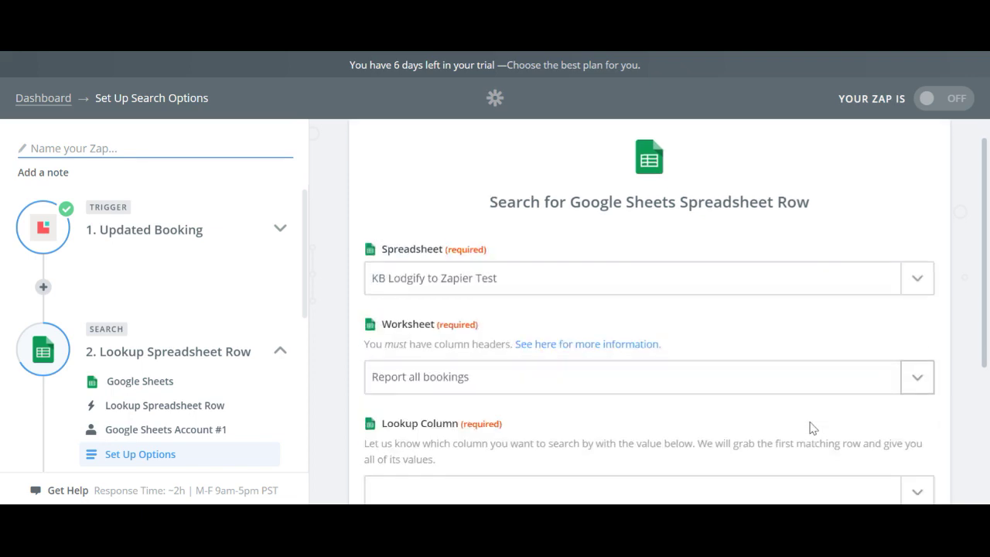
click(919, 331)
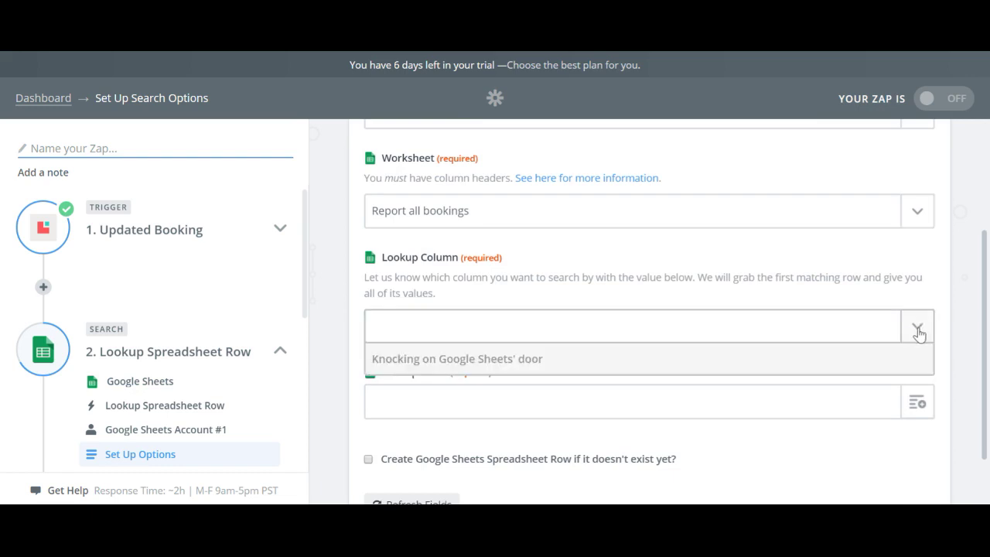
click(390, 389)
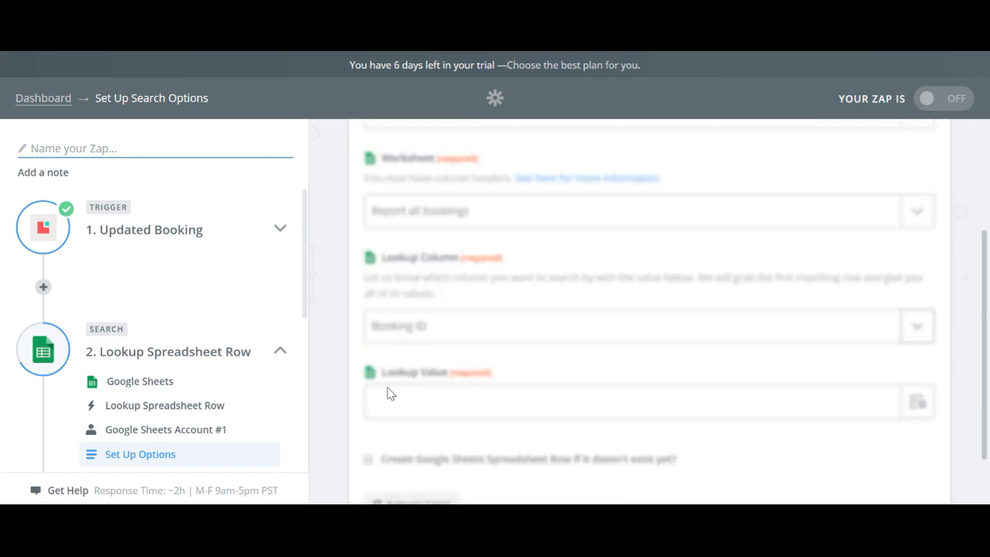
click(914, 414)
scroll(479, 426, down, 3)
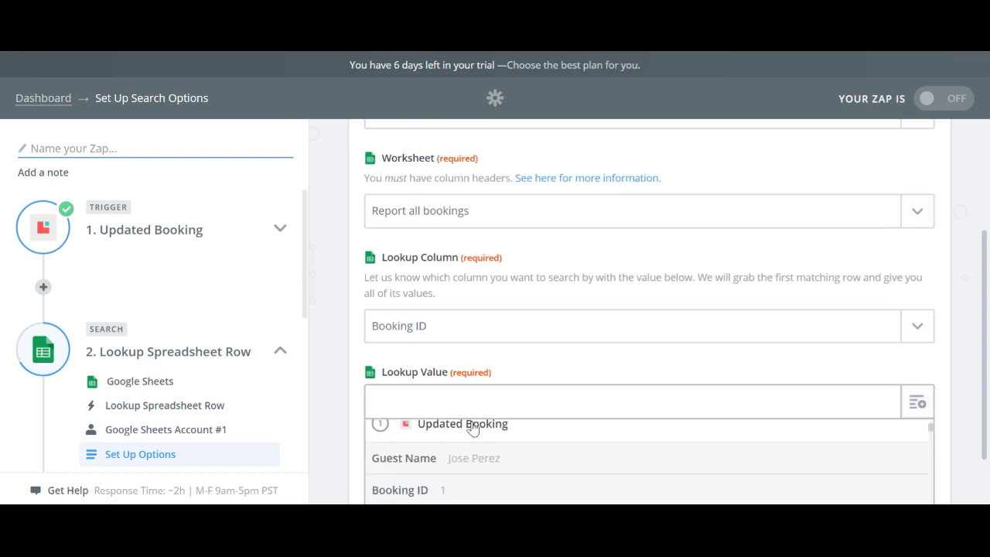
click(430, 439)
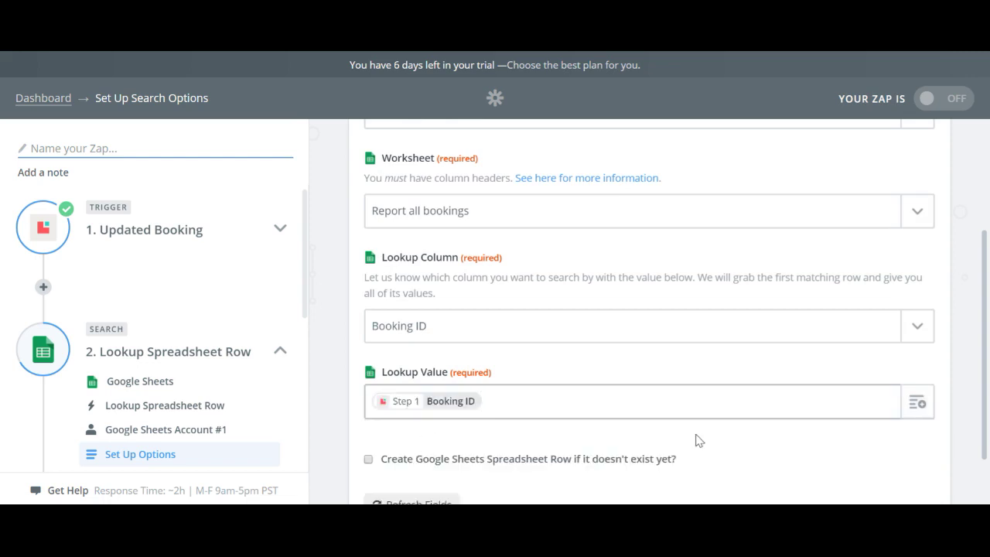
scroll(734, 445, down, 1)
scroll(738, 445, down, 1)
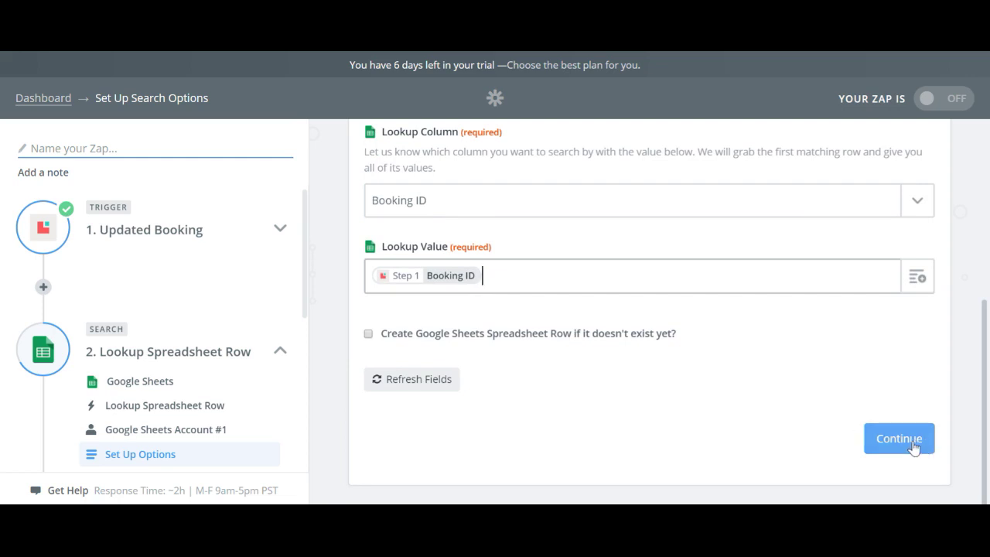
click(913, 445)
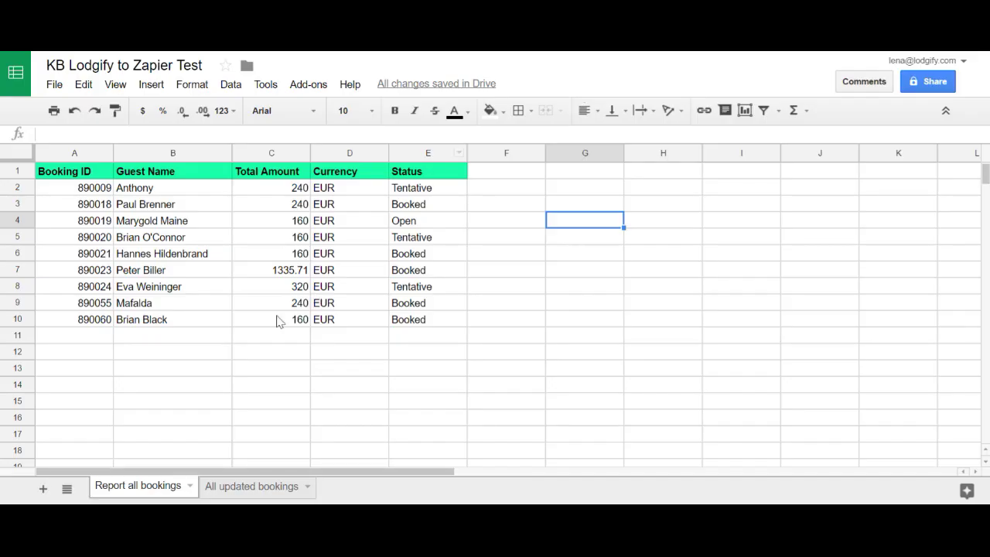
click(103, 340)
text(1)
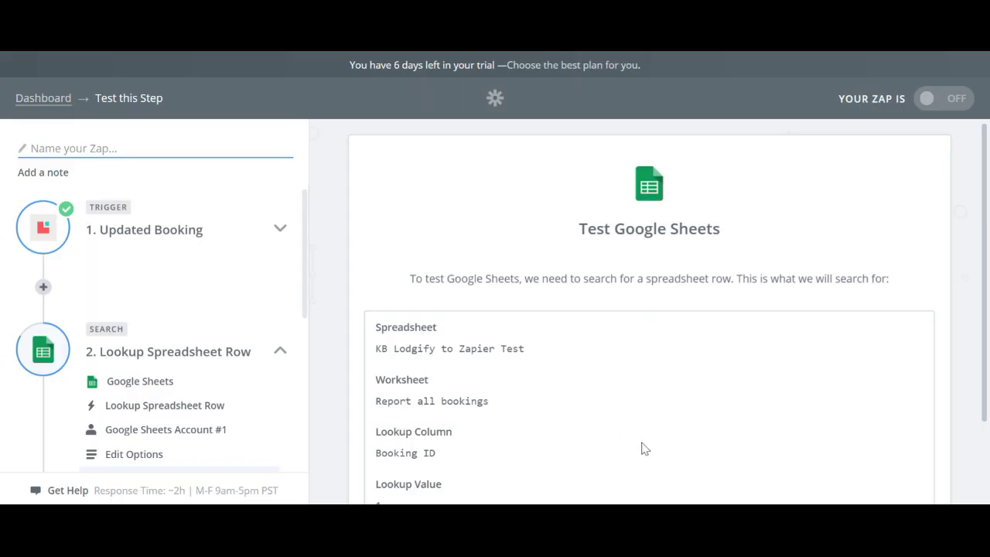
Run the spreadsheet row lookup test and continue after it succeeds
scroll(644, 449, down, 2)
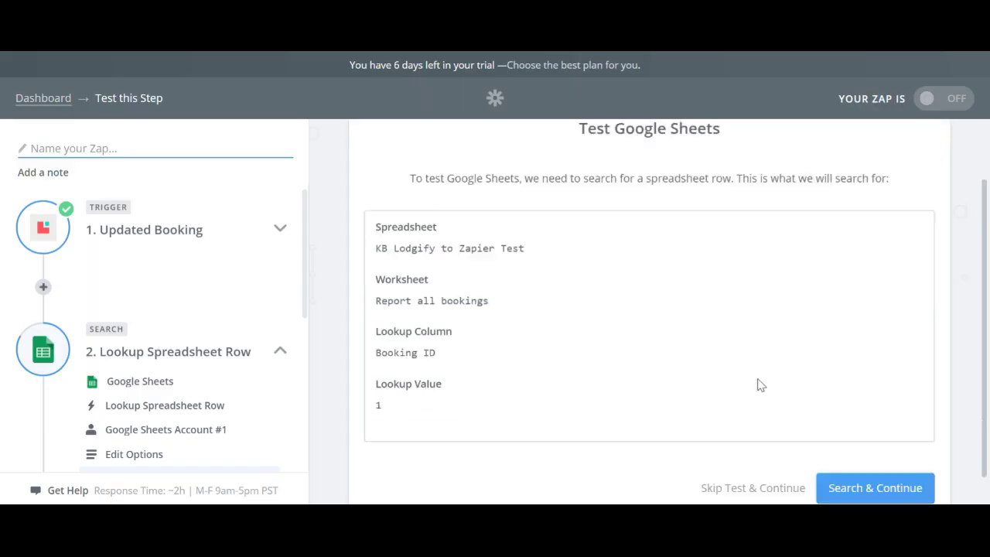
click(882, 444)
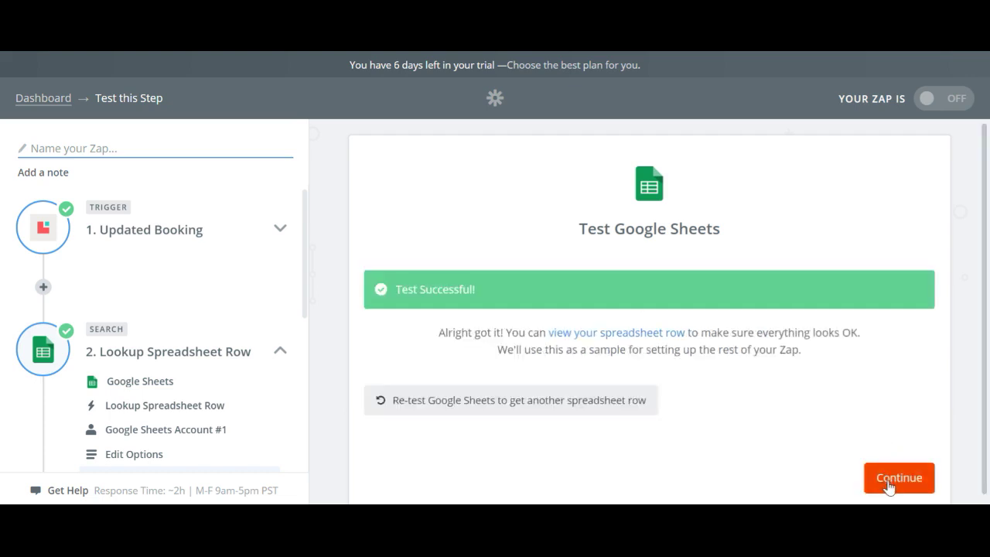
click(888, 480)
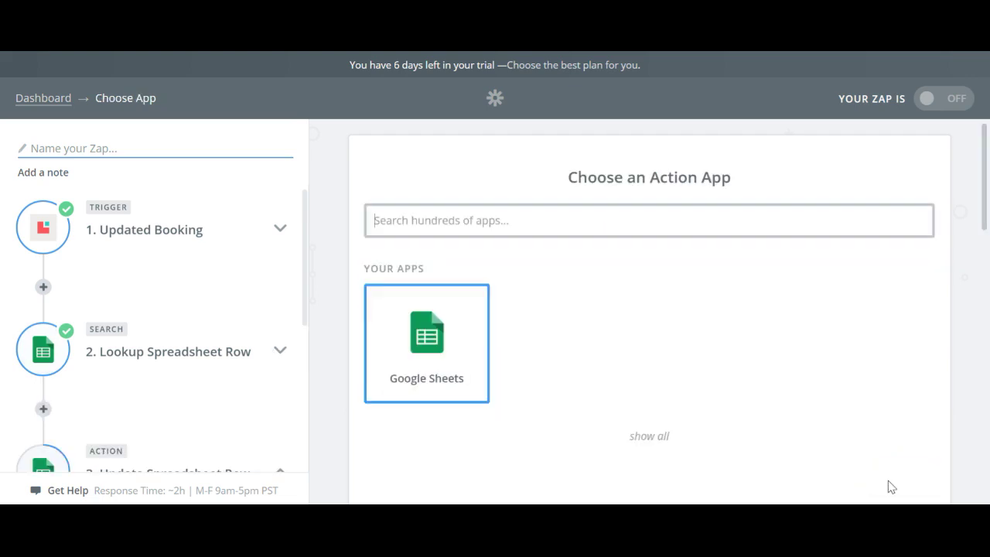
Add a Google Sheets Update Spreadsheet Row action on the first Google Sheets account
click(428, 345)
scroll(773, 421, down, 3)
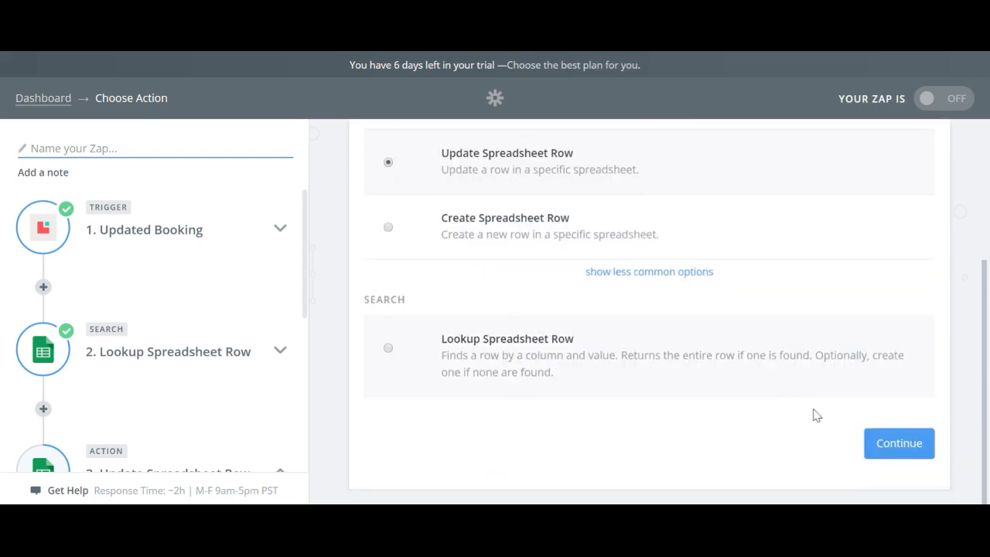
click(901, 442)
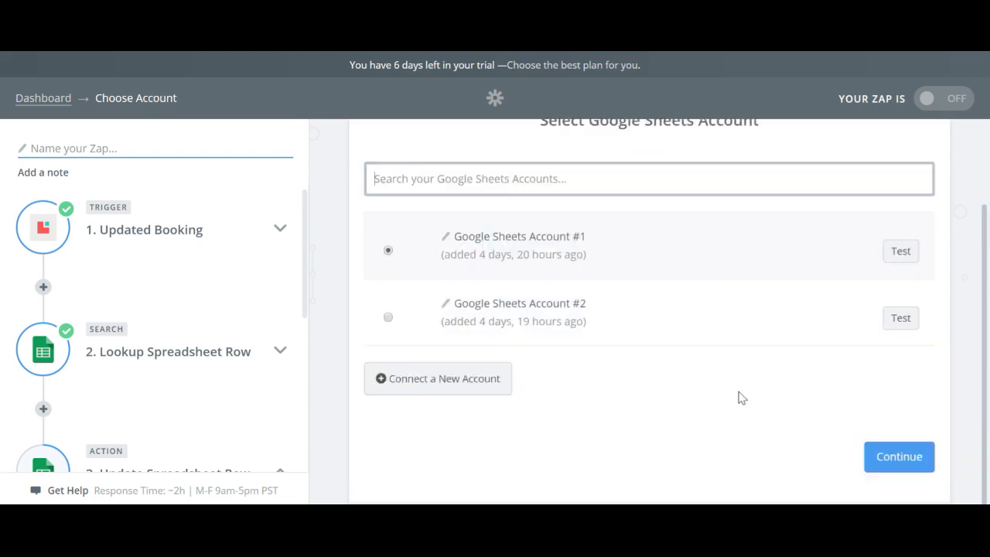
click(920, 450)
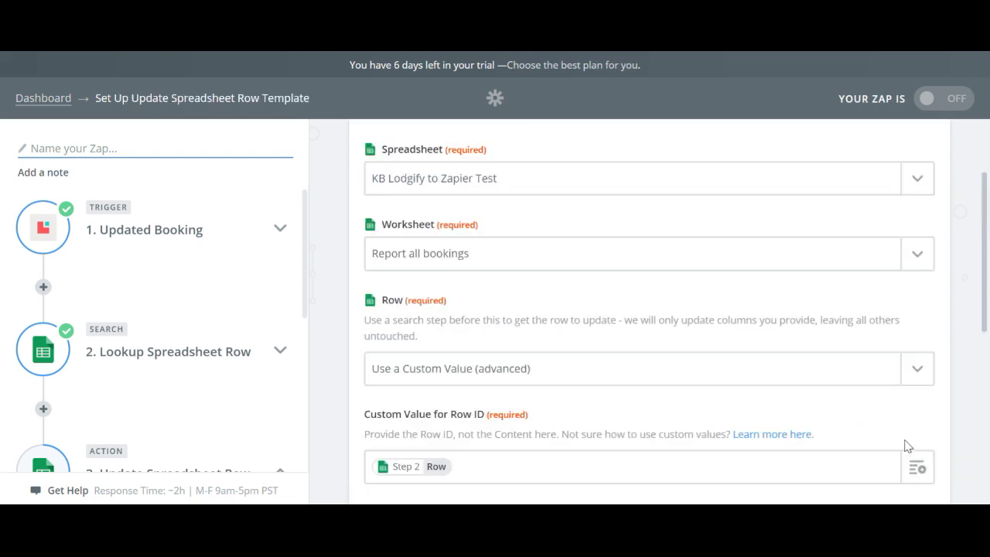
Map Booking ID and Guest Name to the Updated Booking trigger's matching fields
scroll(751, 411, down, 3)
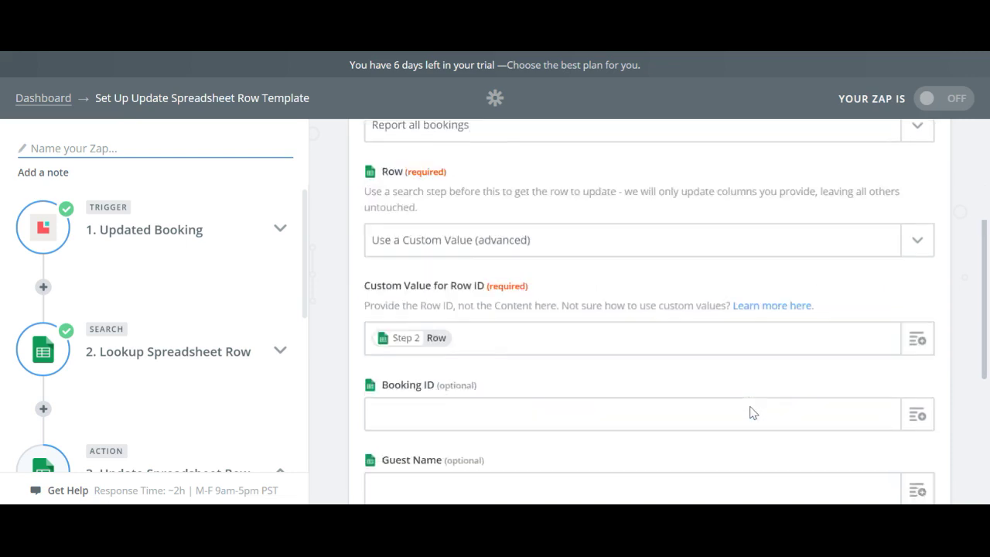
click(921, 338)
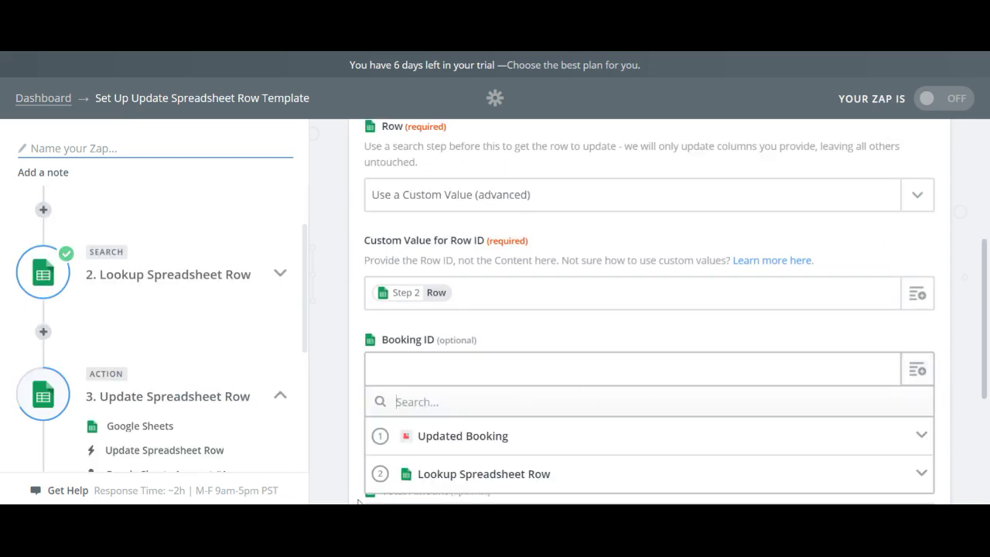
click(470, 437)
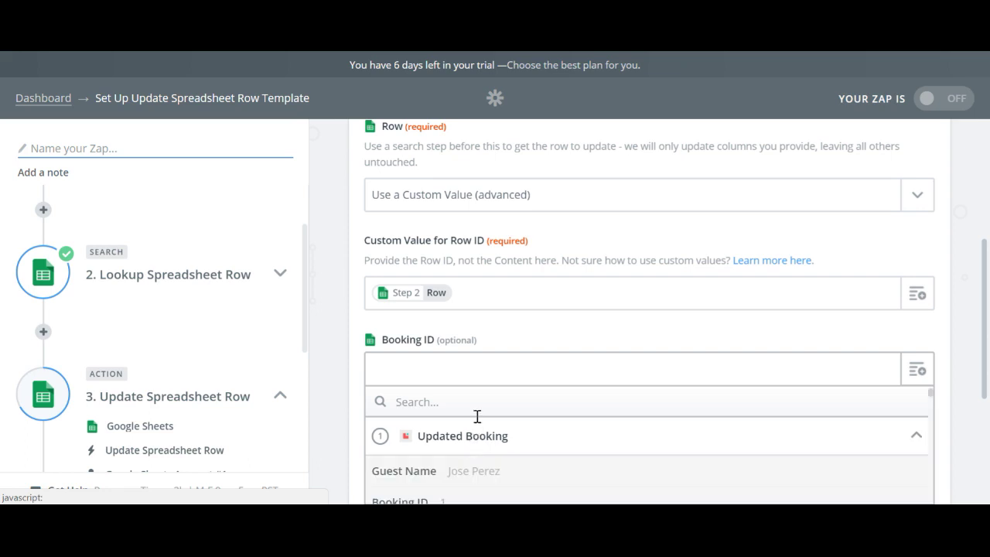
scroll(433, 456, down, 1)
click(409, 437)
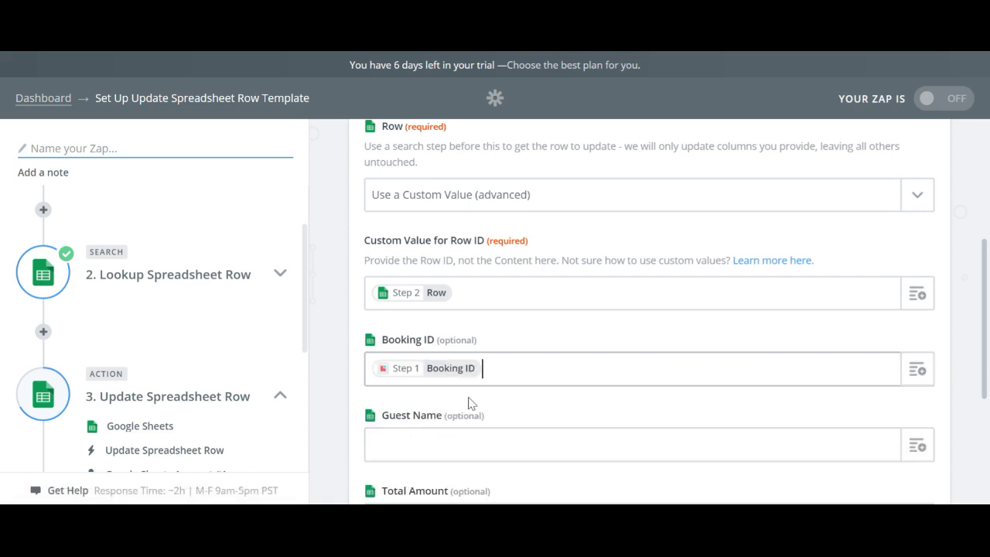
click(917, 447)
click(476, 440)
scroll(422, 440, down, 1)
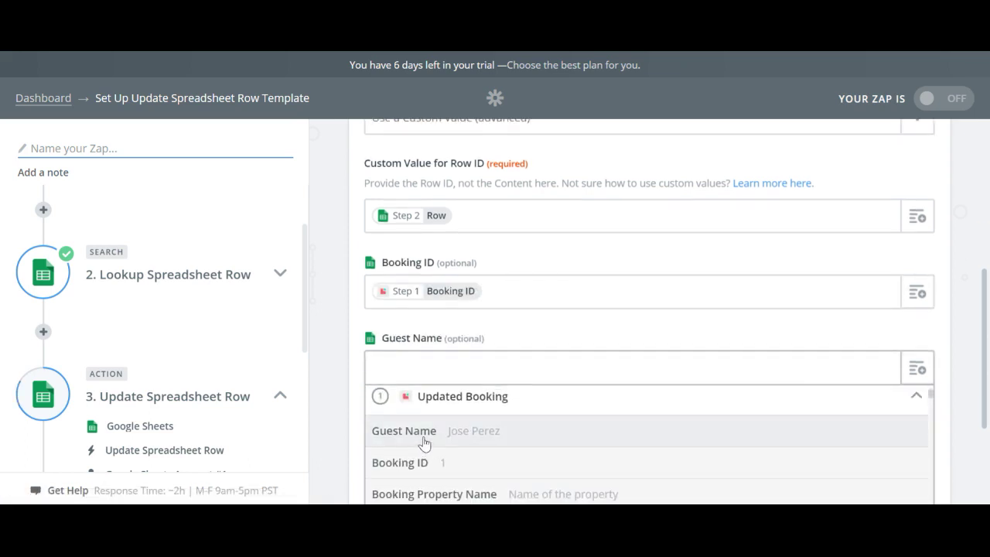
click(422, 434)
Map Total Amount, Currency and Status to Booking Total Amount, Currency Code and Status
click(915, 444)
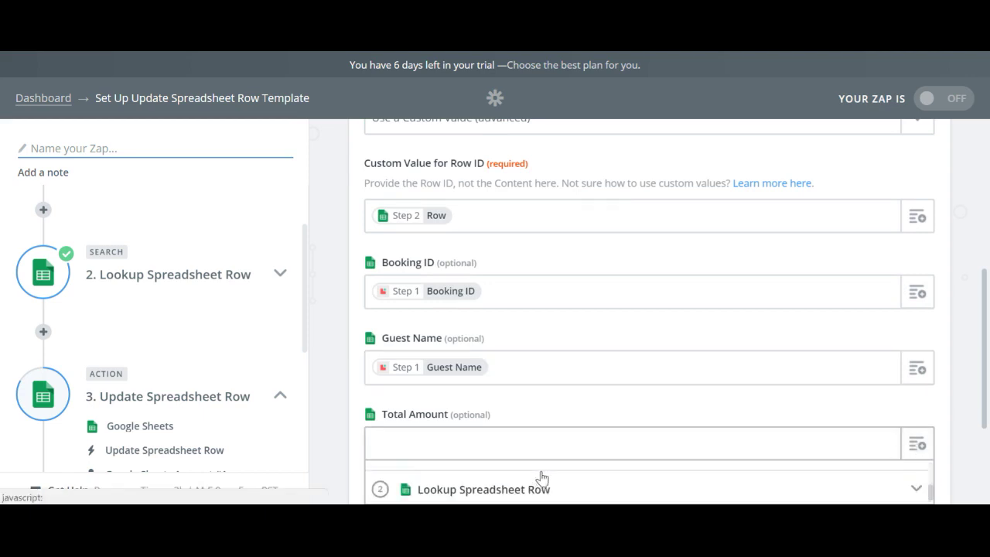
text(Total)
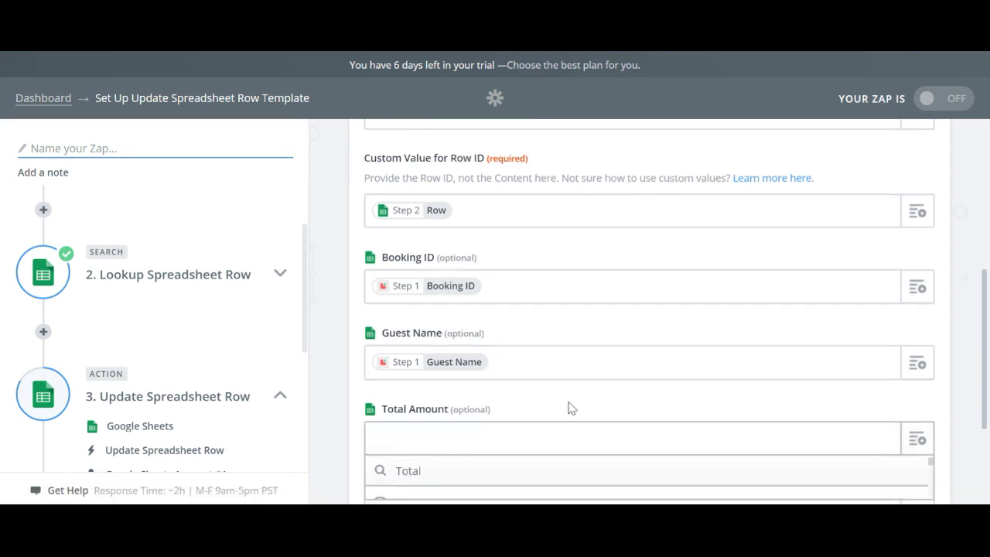
scroll(526, 421, down, 1)
click(464, 446)
click(916, 424)
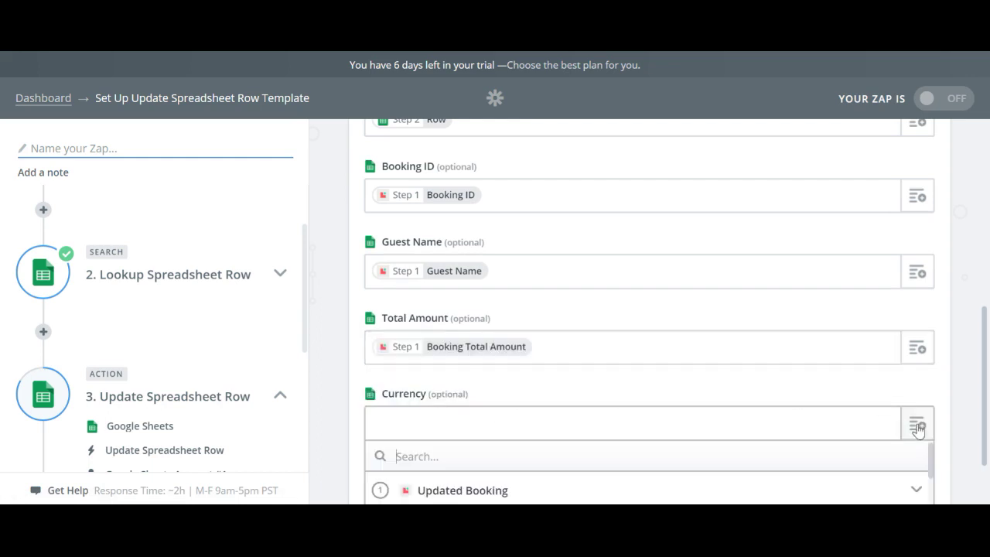
text(curren)
scroll(781, 441, down, 2)
click(464, 390)
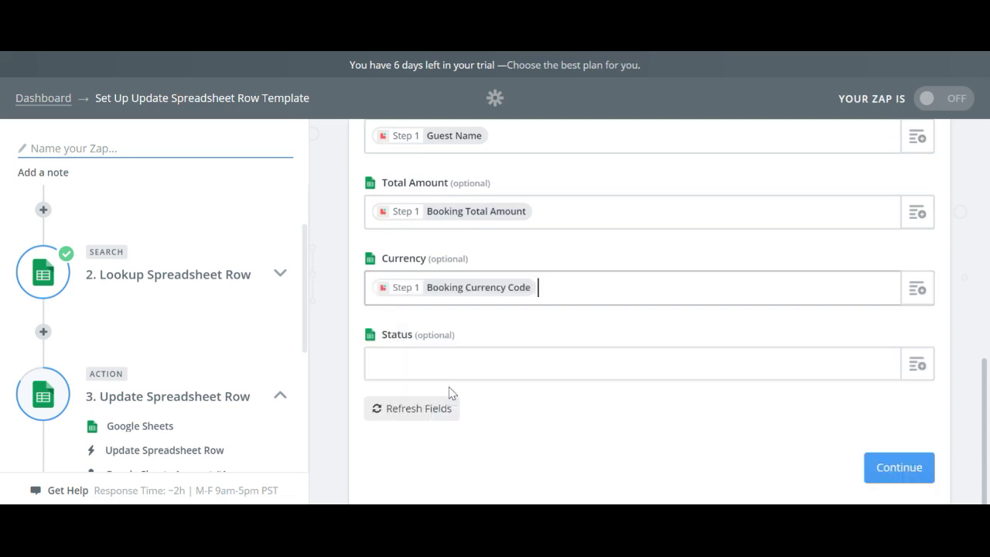
click(917, 363)
text(status)
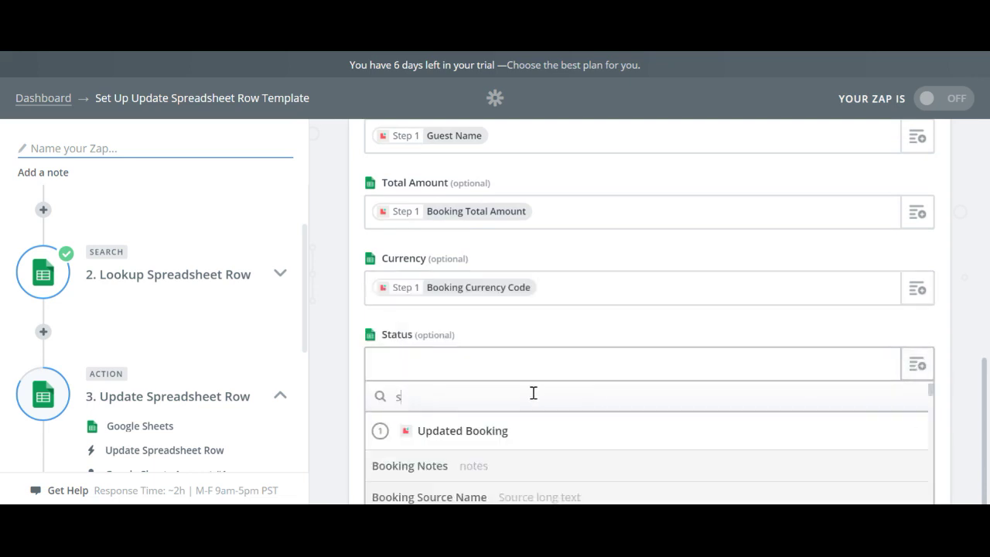
click(464, 468)
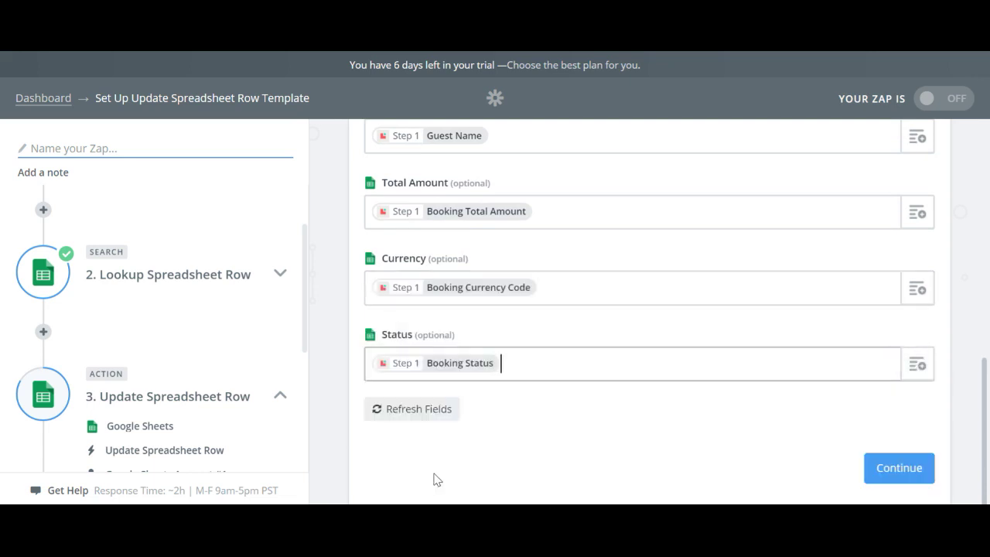
Send a test row to verify the update and finish the Zap's steps
click(899, 467)
scroll(901, 444, down, 5)
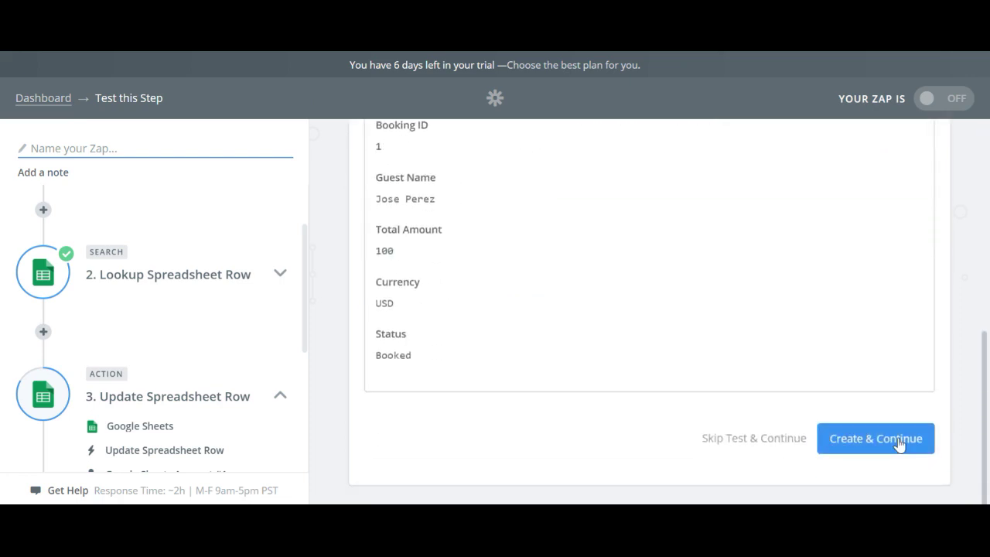
click(897, 439)
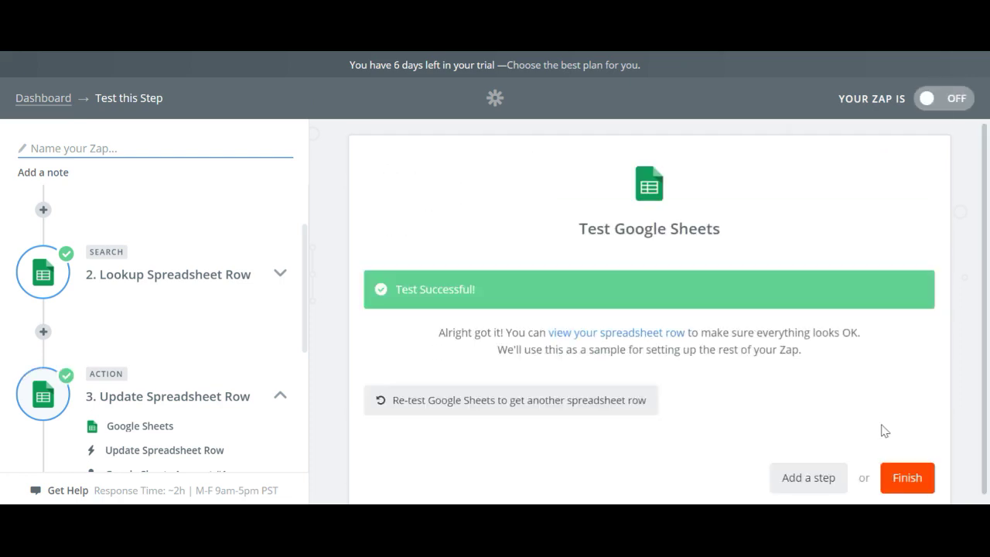
click(899, 479)
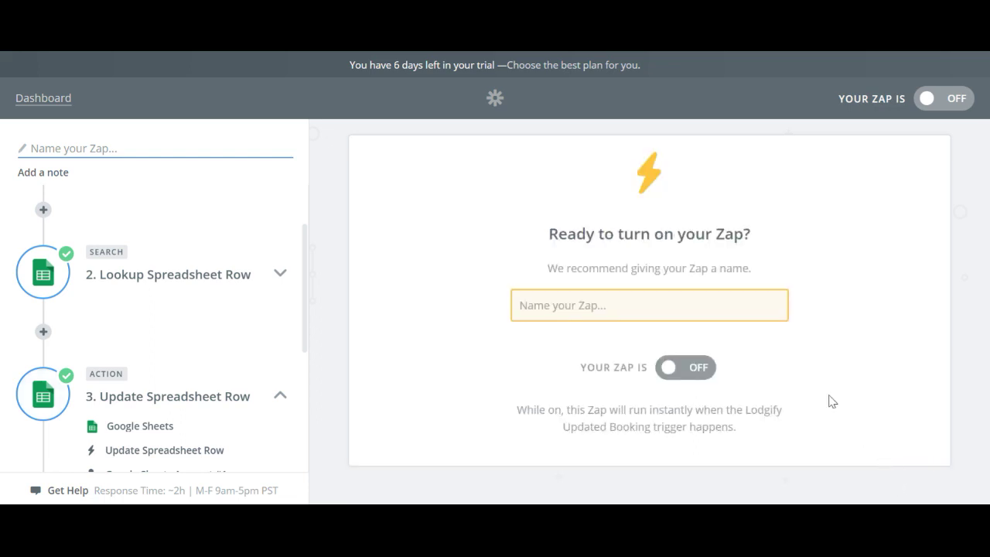
Name the Zap 'Update Google Sheet' and turn it on
click(556, 305)
text(Upd)
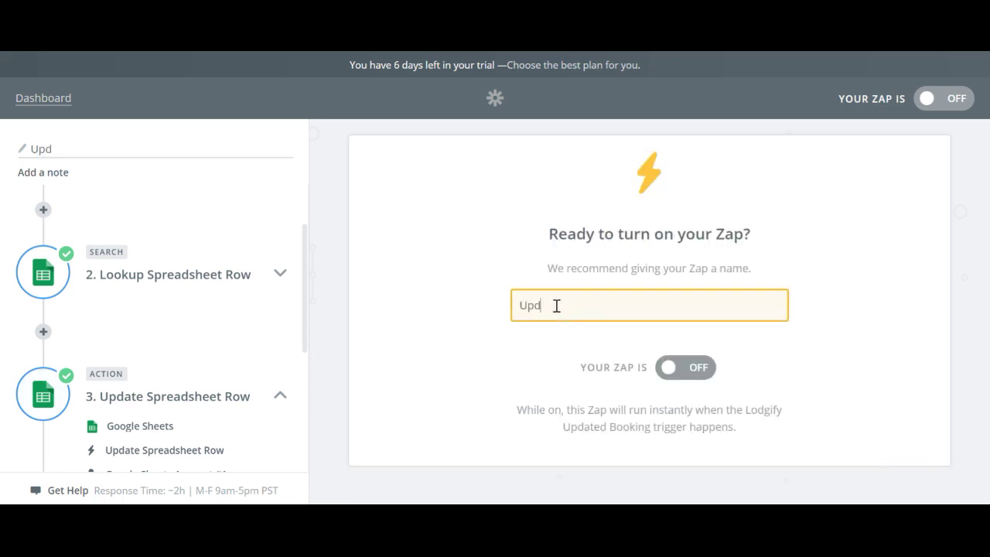
text(ate Google S)
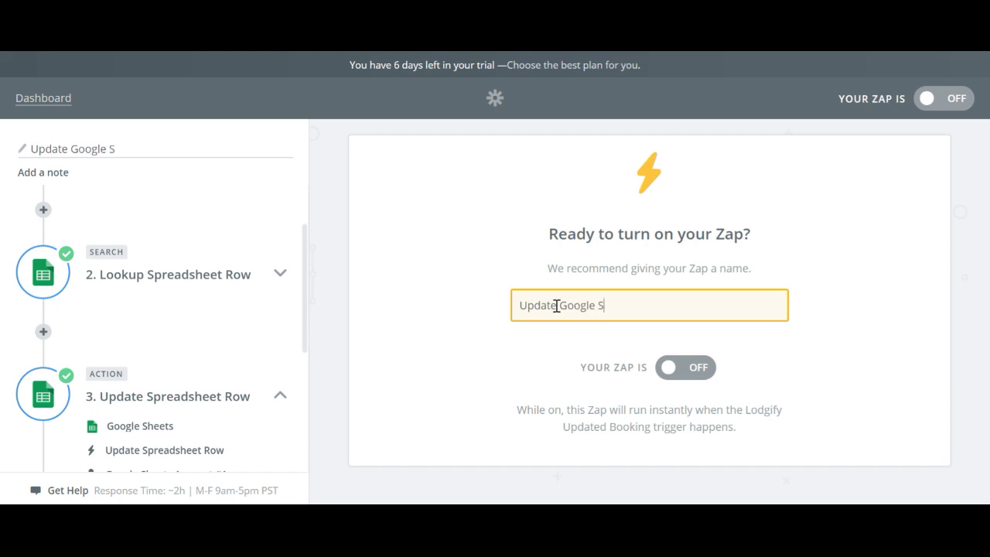
text(heets)
click(684, 368)
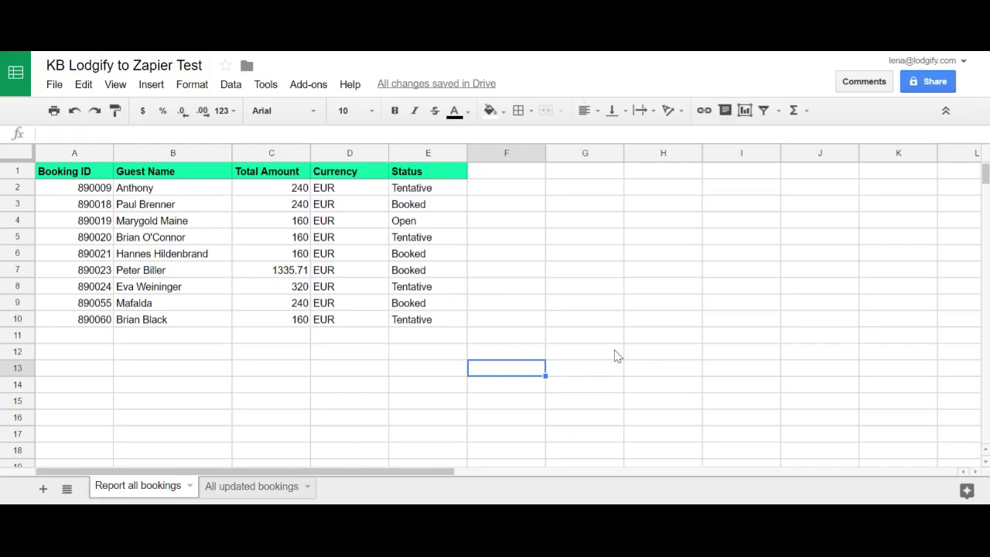
drag(55, 321, 457, 327)
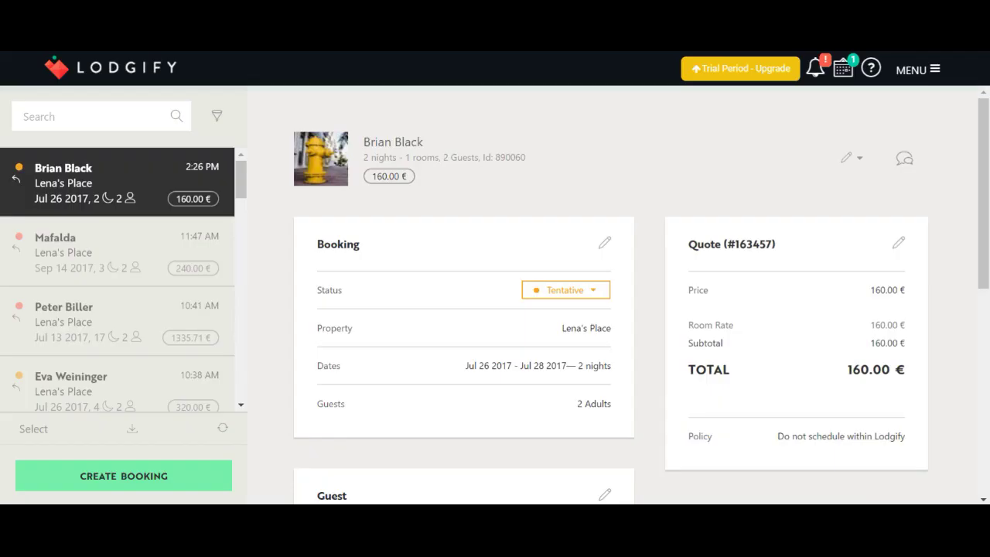
Mark the Jul 26–28 booking as Booked and close the Messages panel
click(587, 304)
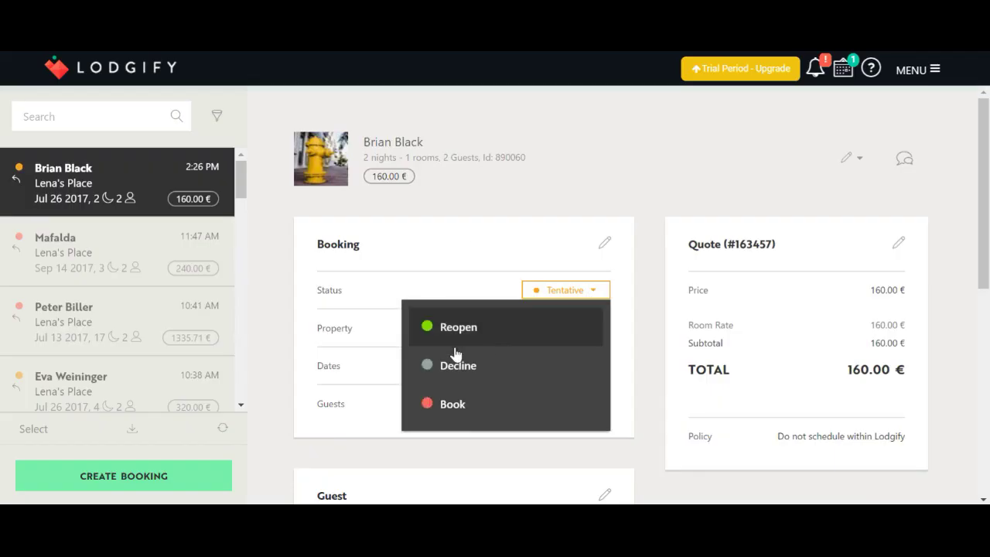
click(450, 406)
click(953, 70)
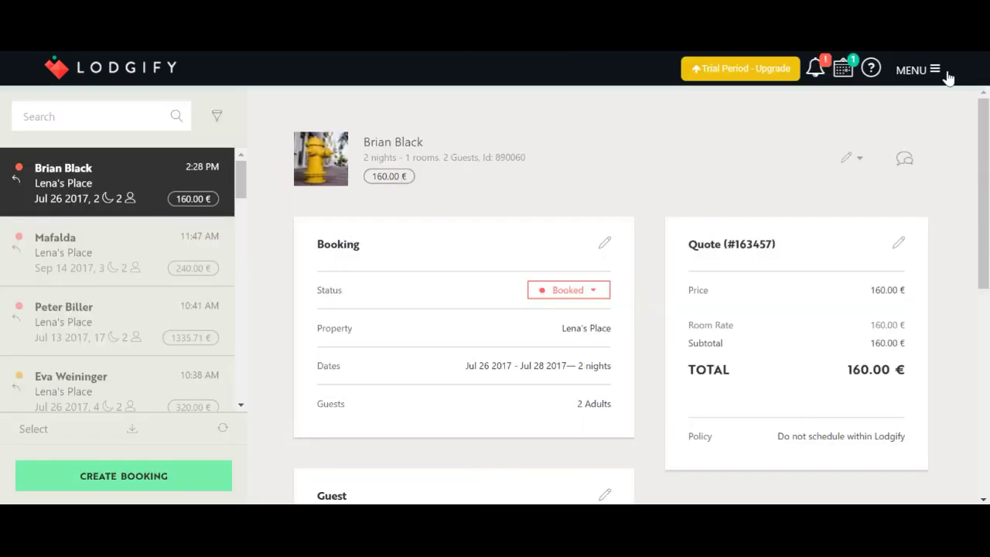